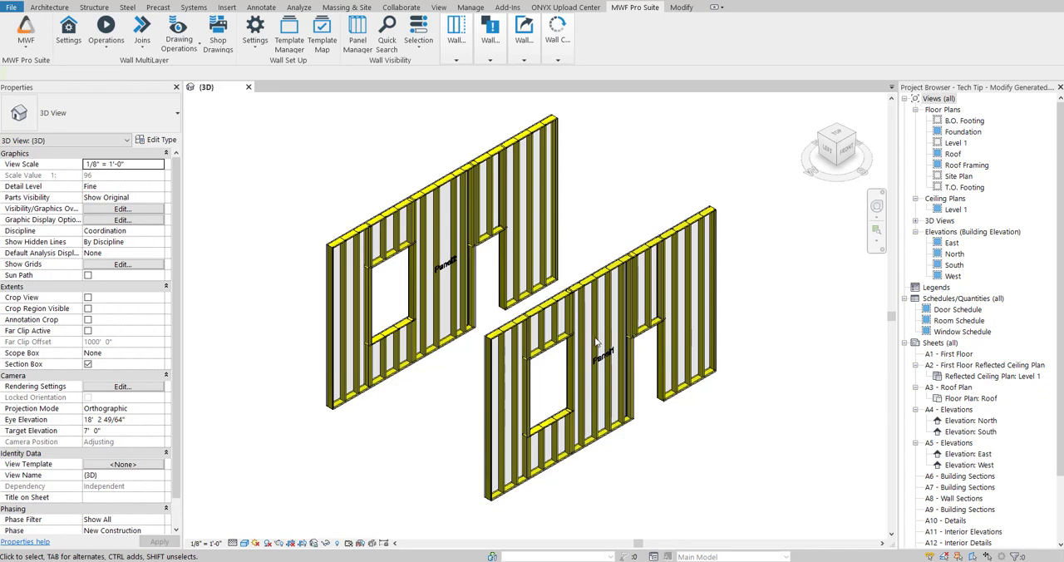
- Select the vertical stud just beside the Panel1 label and open its Modify Generated settings
scroll(596, 341, "up", 3)
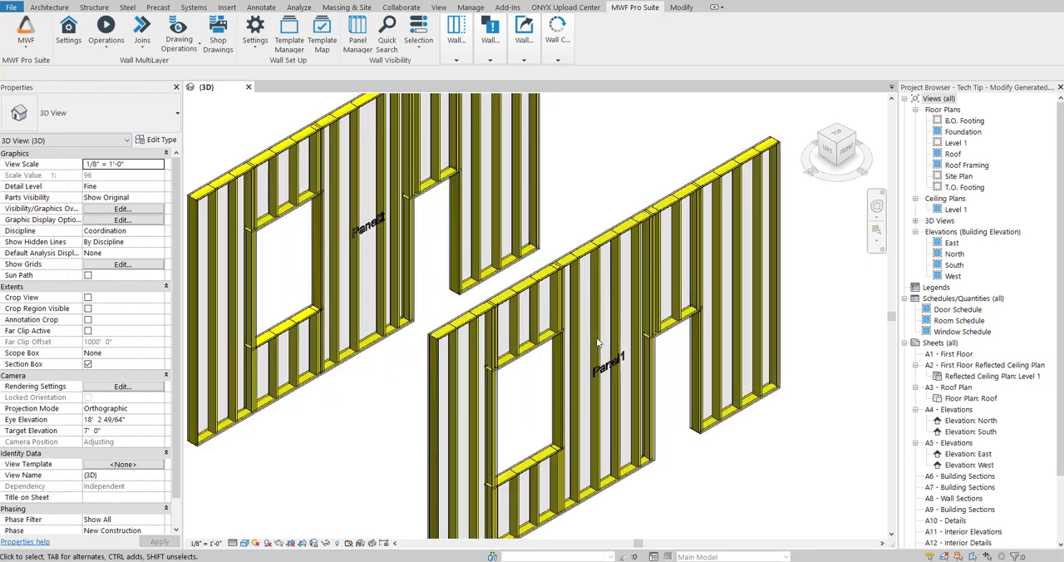
left_click(597, 335)
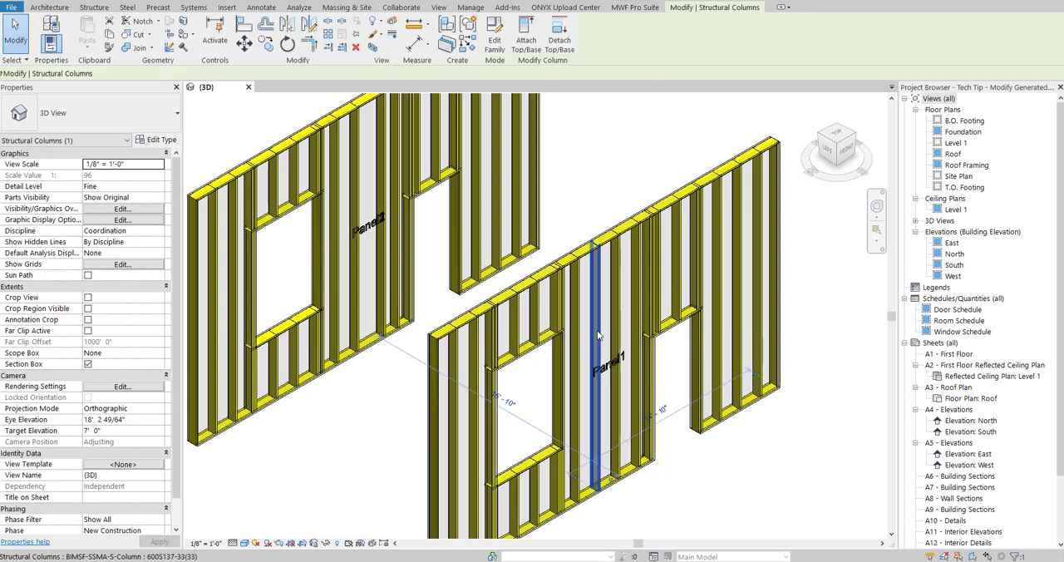
scroll(596, 320, "up", 3)
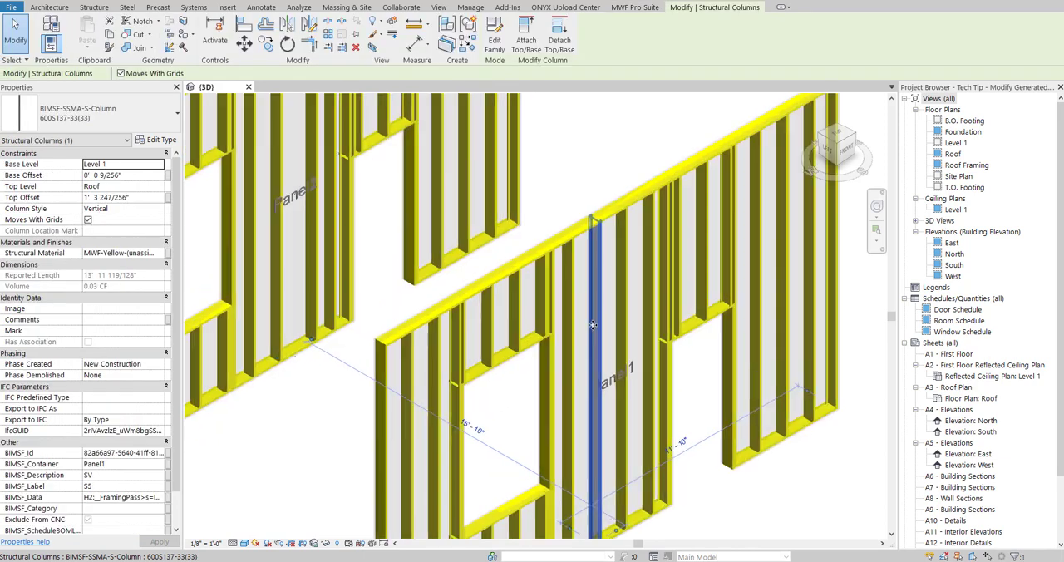
scroll(596, 320, "down", 1)
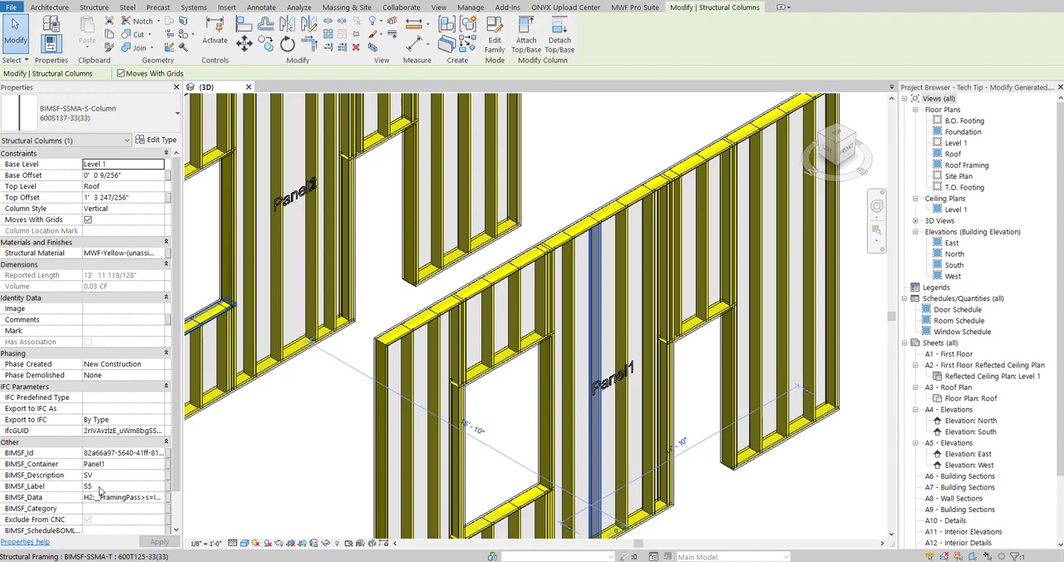
middle_click_drag(547, 382, 525, 340)
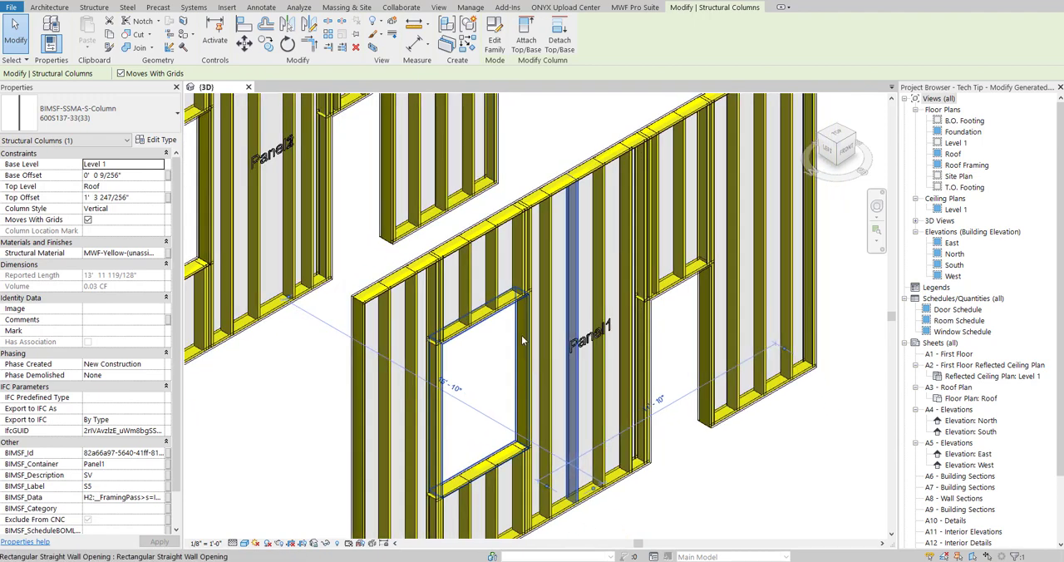
left_click(636, 9)
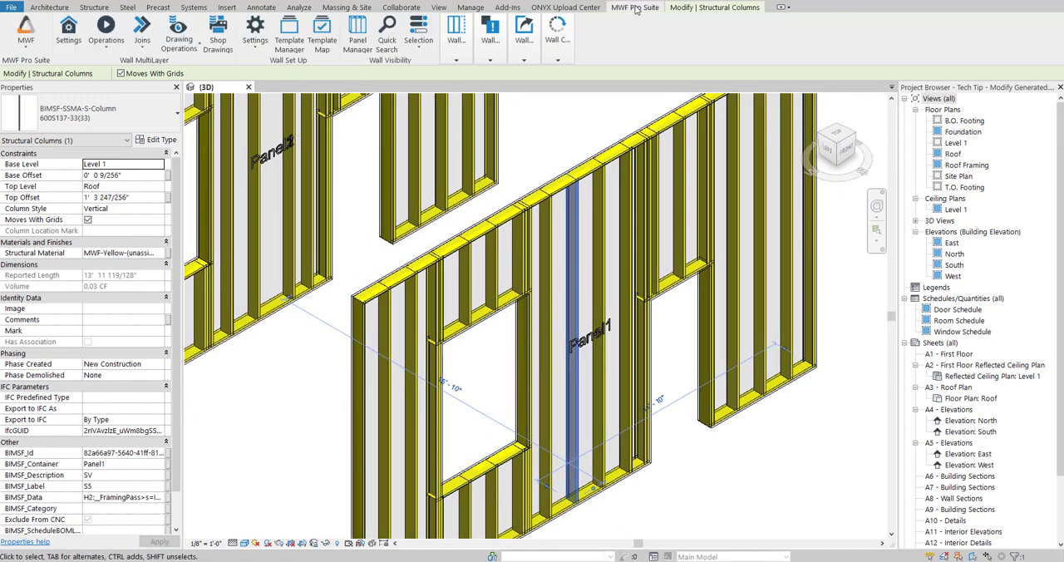
left_click(456, 40)
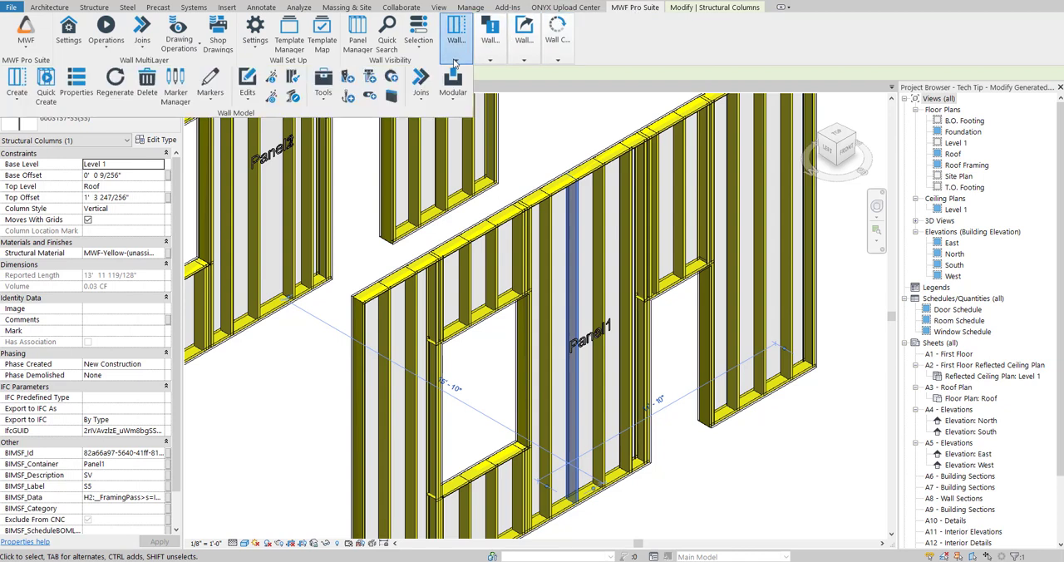
left_click(293, 98)
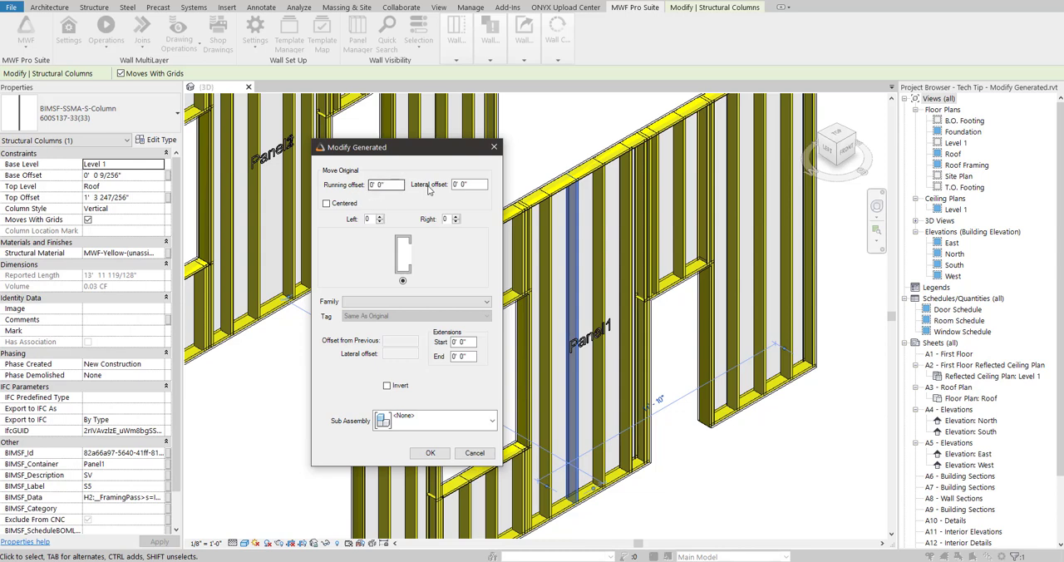
- Add one member to the stud's left and set the original stud's family to BIMSF-SSMA-S-Column : 800S125-33(33)
left_click(380, 216)
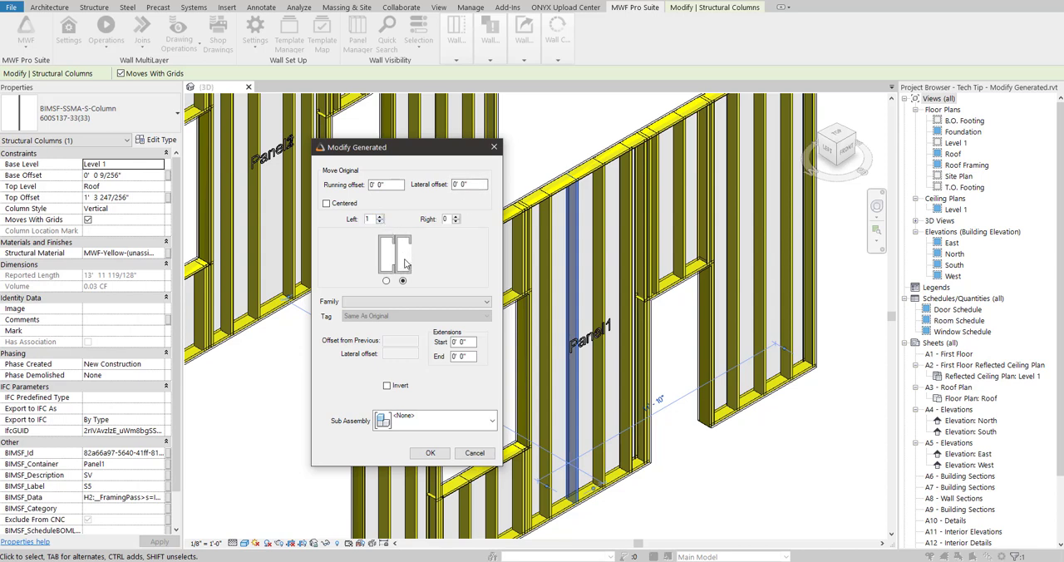
left_click(410, 304)
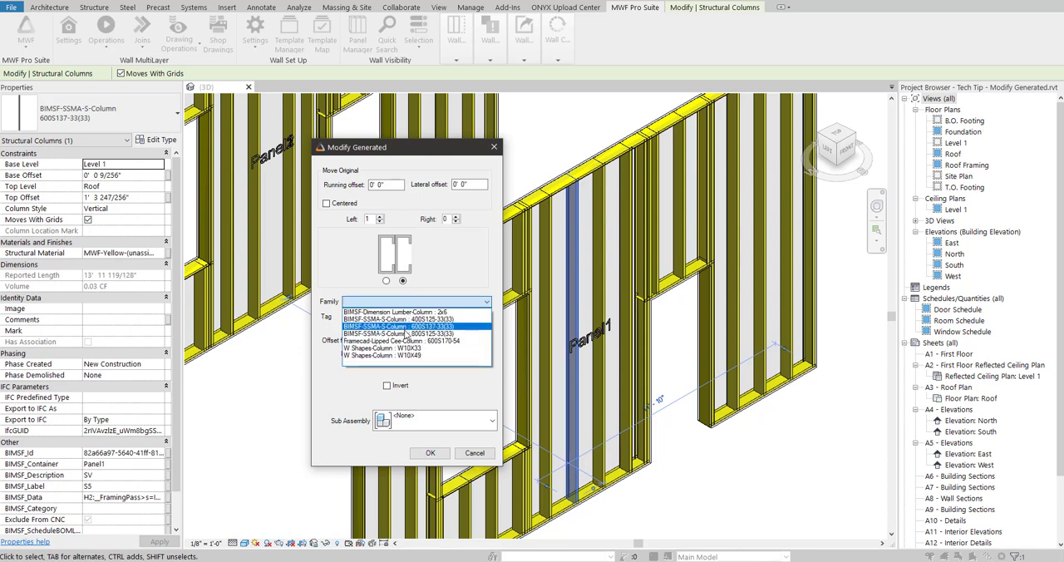
left_click(406, 333)
- Set the added left member's family to BIMSF-SSMA-S-Column : 600S137-33(33) and invert it
left_click(385, 280)
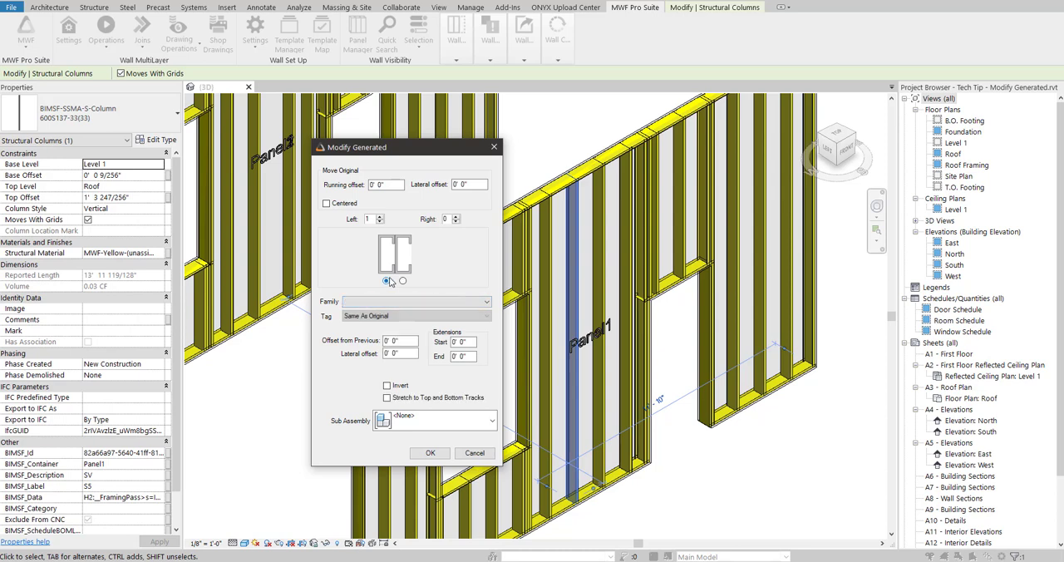
left_click(390, 303)
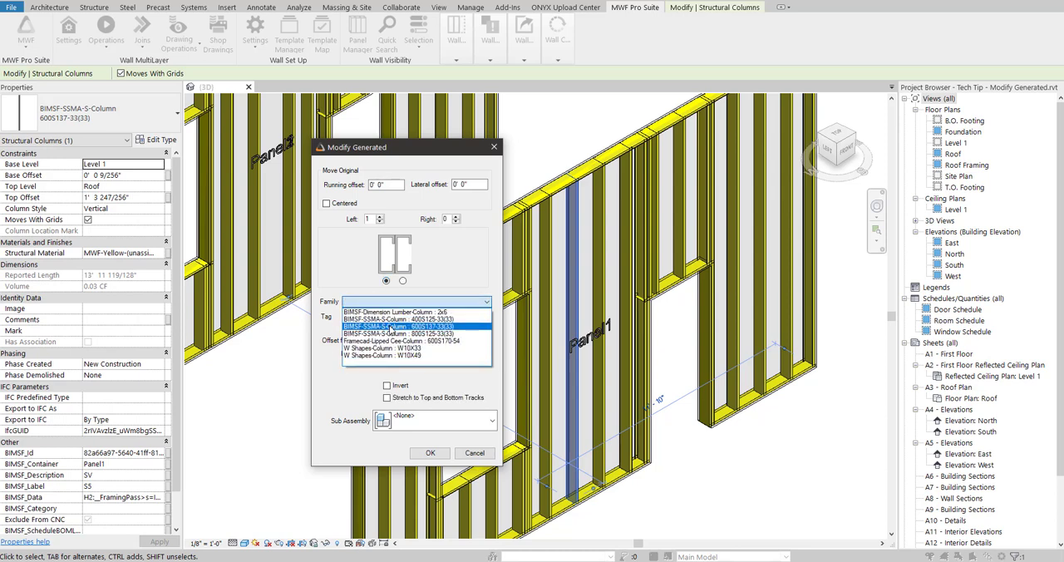
left_click(393, 330)
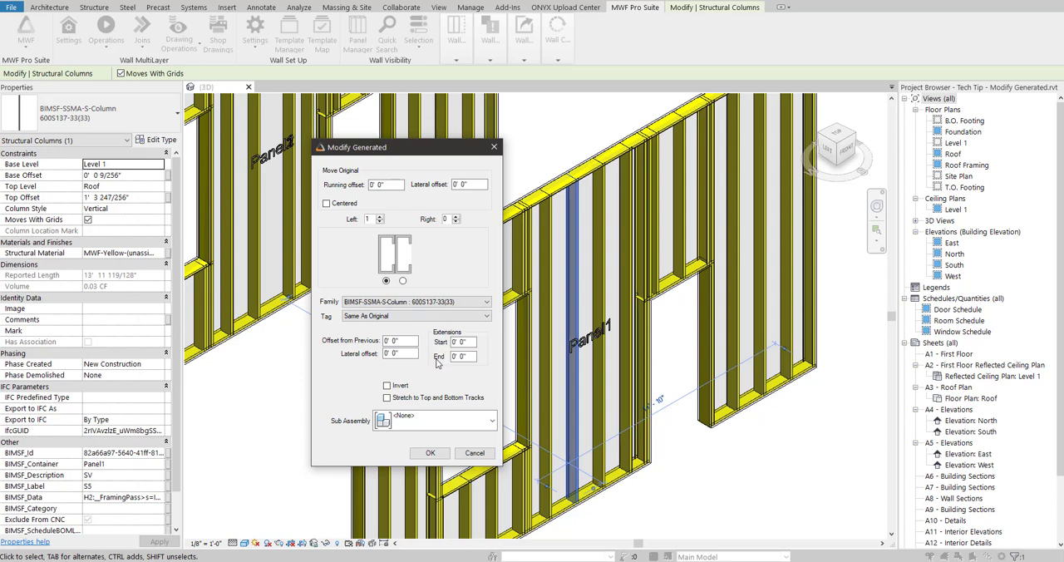
left_click(386, 387)
left_click(430, 454)
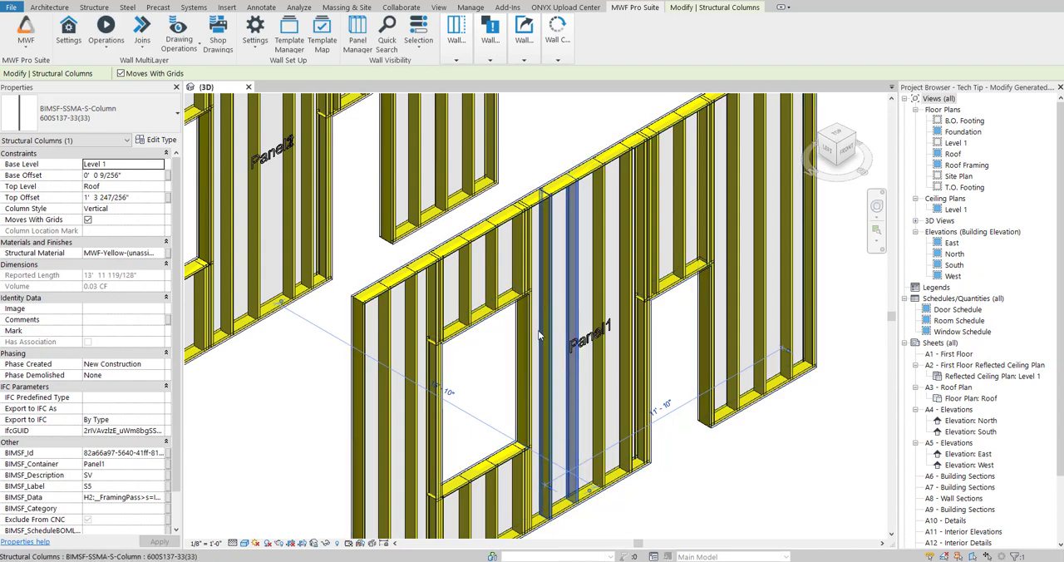
- Regenerate Panel1's framing and inspect the modified stud pair where it meets the bottom track
left_click(453, 43)
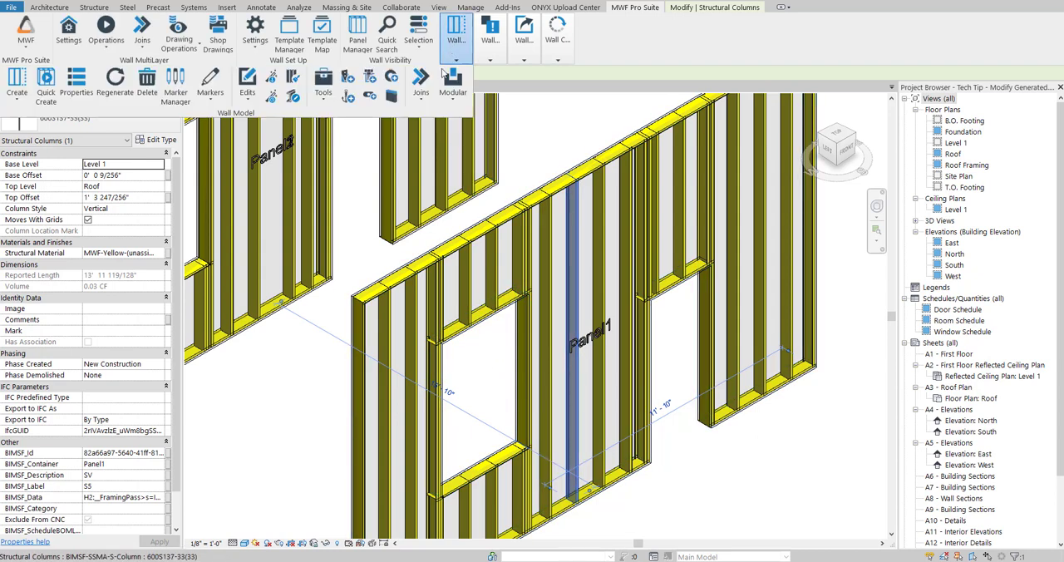
left_click(116, 81)
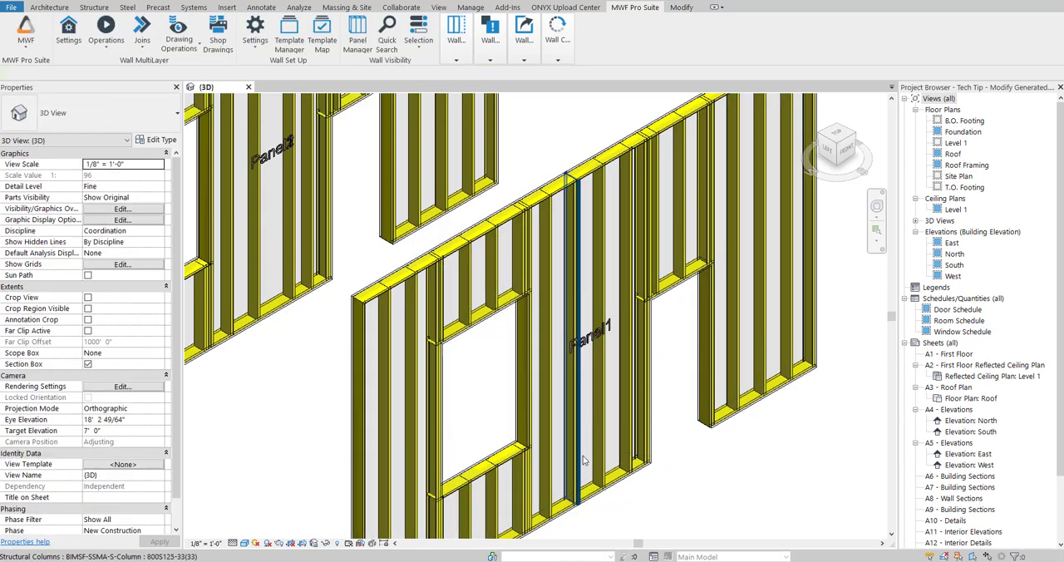
middle_click_drag(584, 462, 572, 352)
scroll(572, 352, "up", 5)
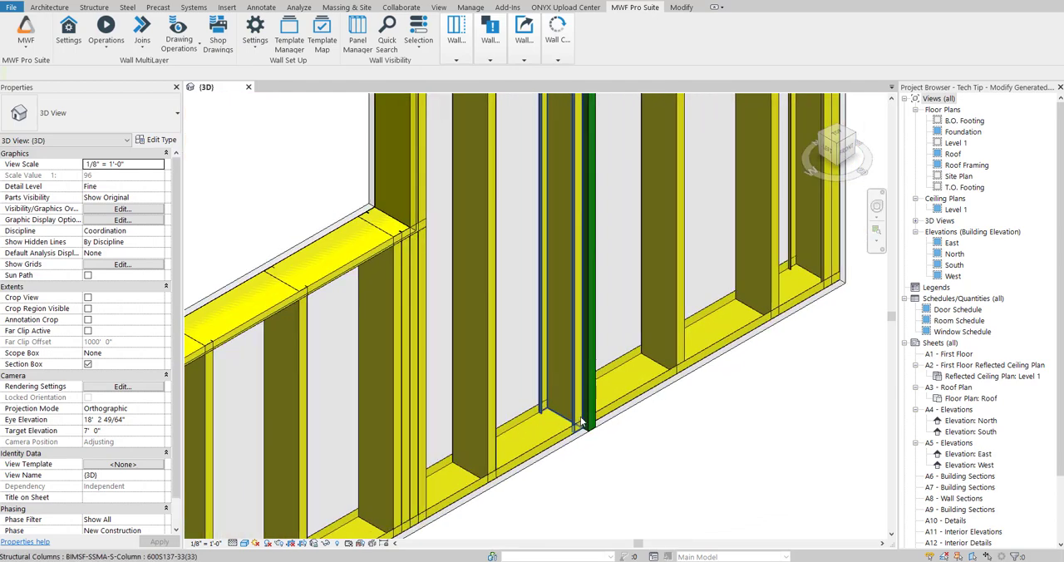
left_click(594, 421)
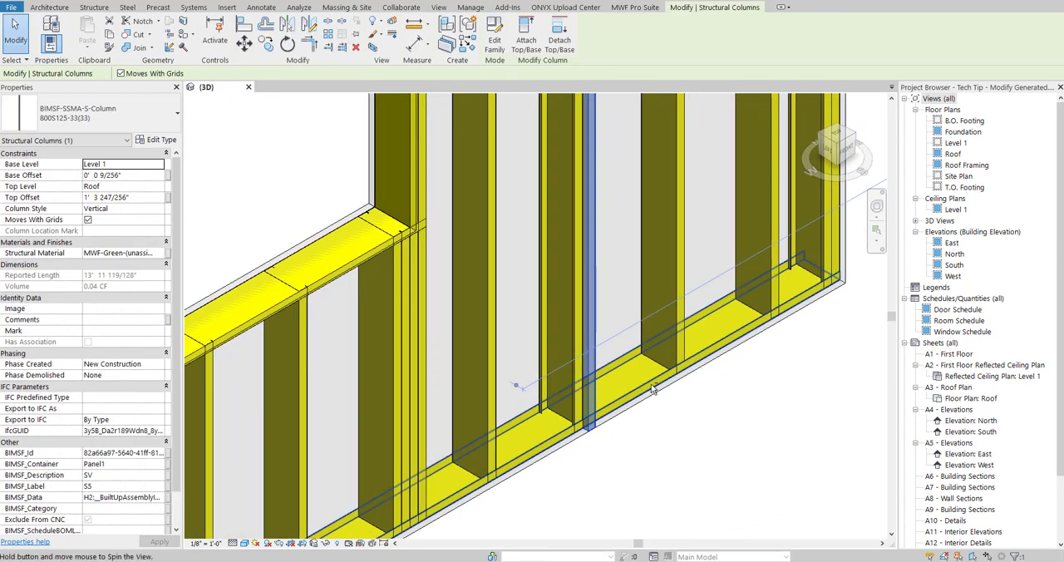
middle_click_drag(594, 421, 618, 382, "shift")
left_click(679, 456)
scroll(674, 419, "down", 4)
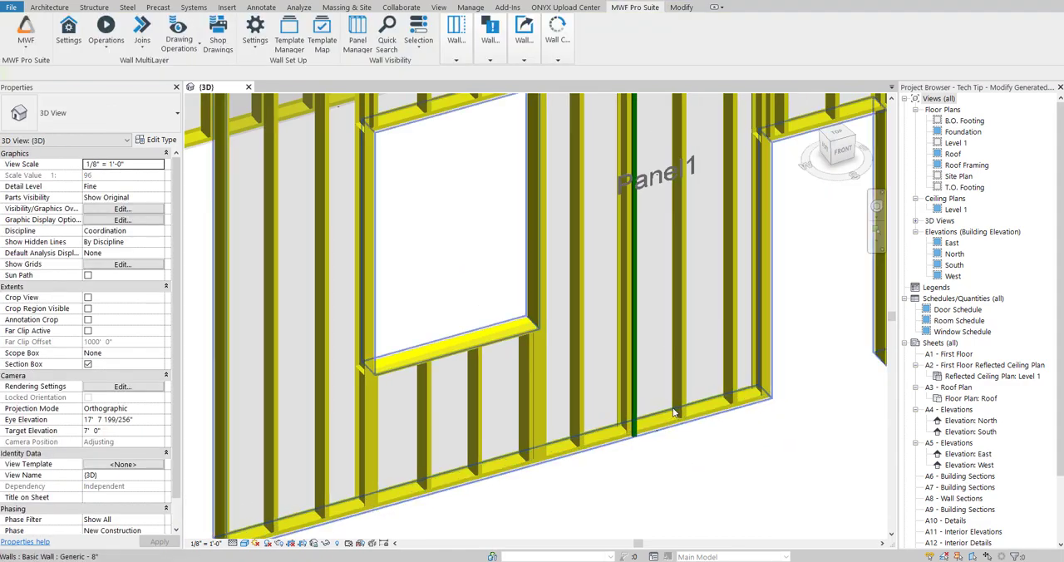
scroll(679, 355, "down", 3)
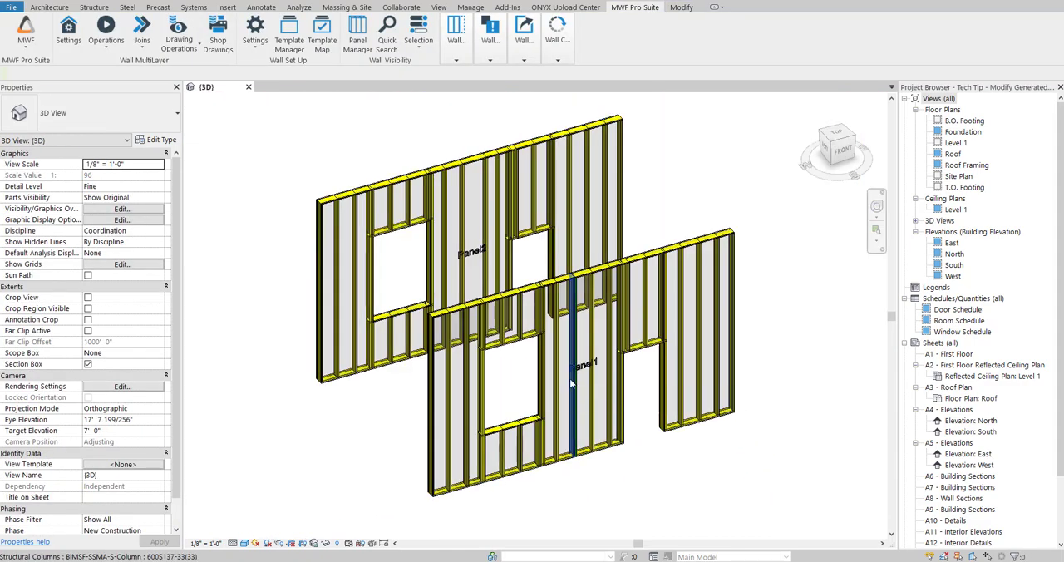
- Select the added 600S137-33(33) stud in Panel1 and open the panel's miscellaneous feature properties
scroll(572, 382, "up", 5)
left_click(574, 385)
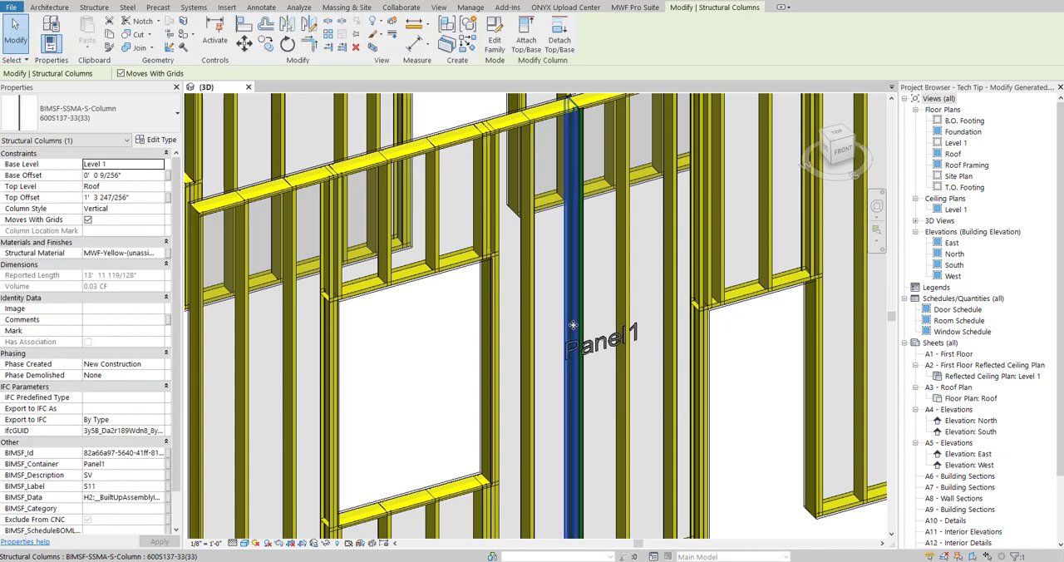
left_click(635, 6)
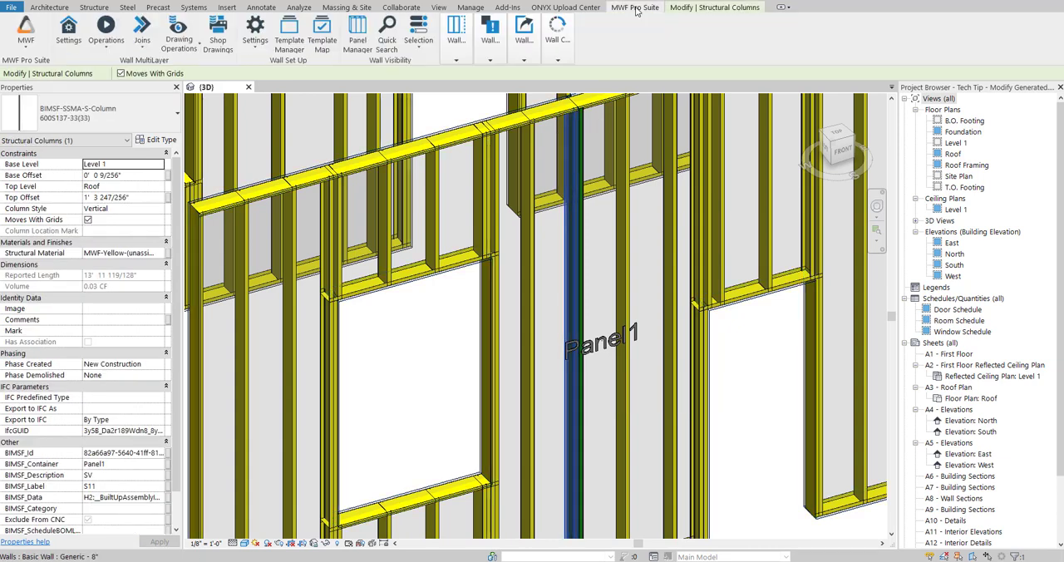
left_click(456, 40)
left_click(76, 83)
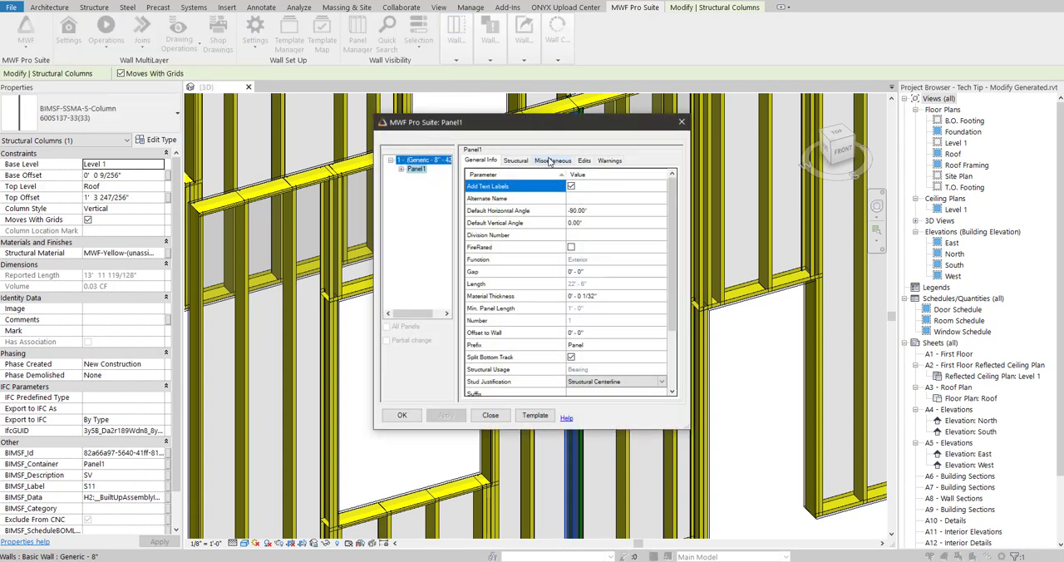
left_click(552, 160)
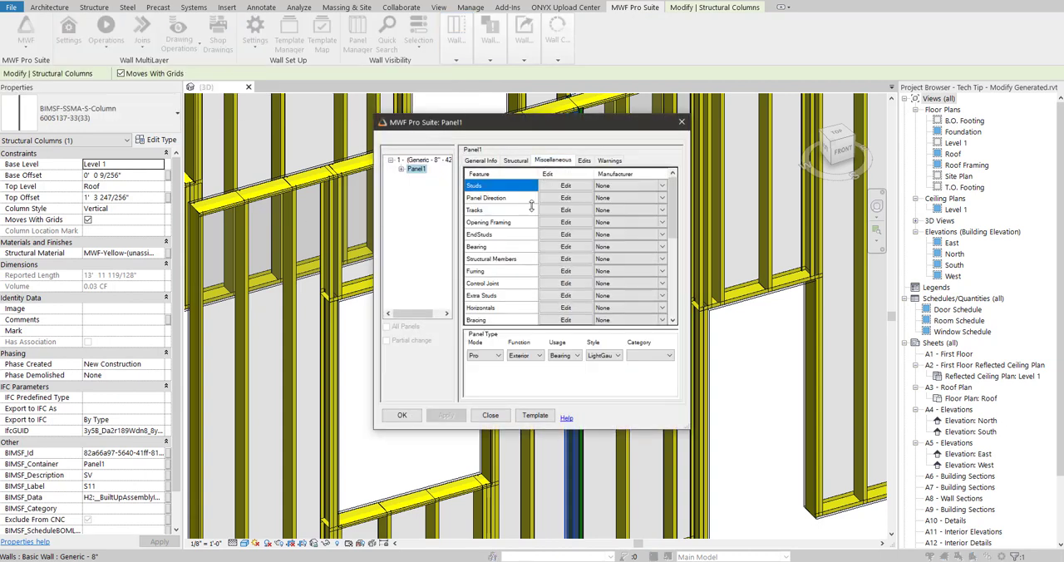
- Review the Extra Studs Repeat/Modify settings for members S10 and S5
left_click(555, 295)
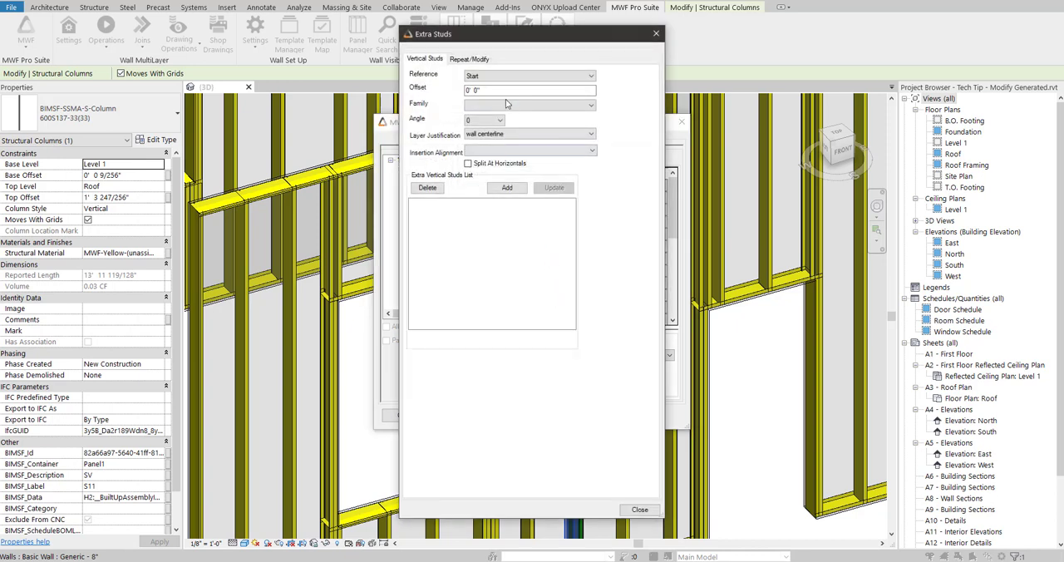
left_click(468, 62)
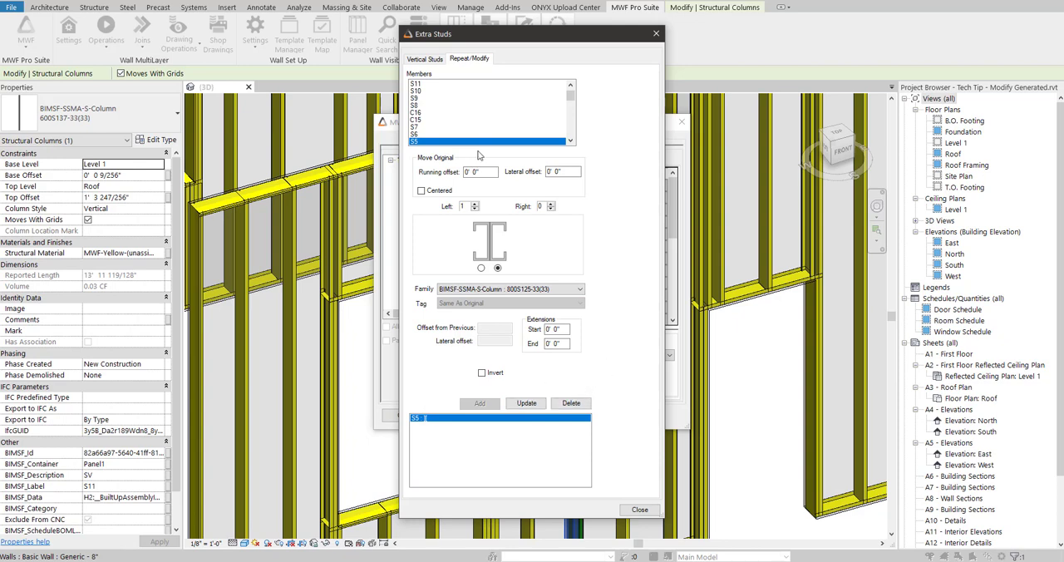
left_click(423, 92)
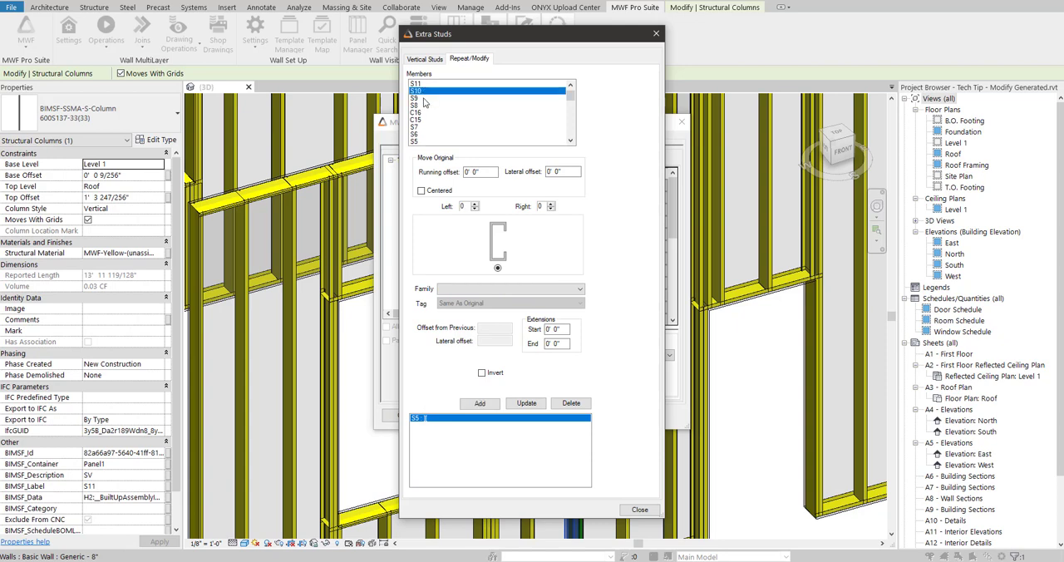
left_click(426, 142)
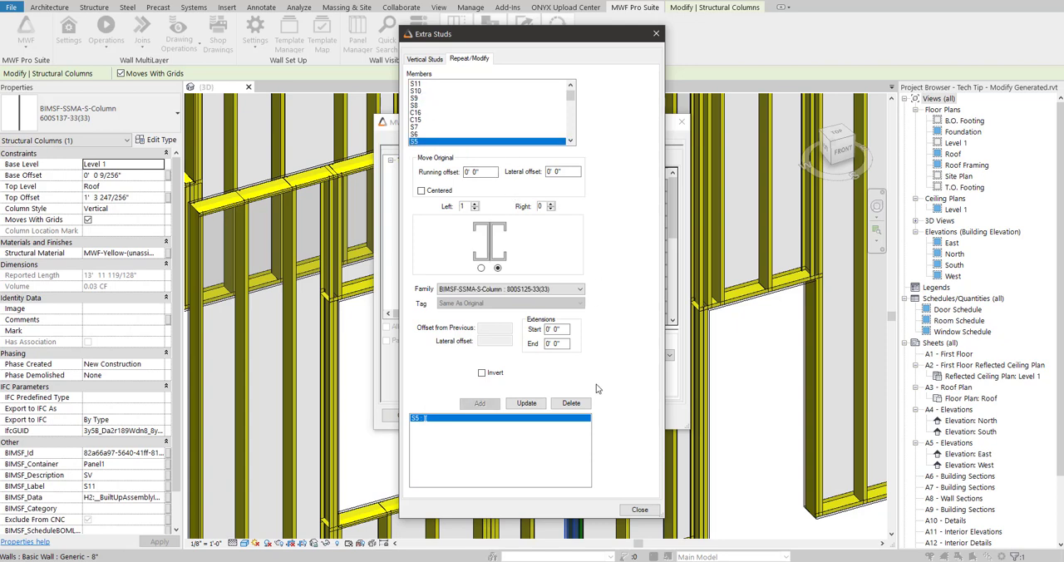
left_click(637, 510)
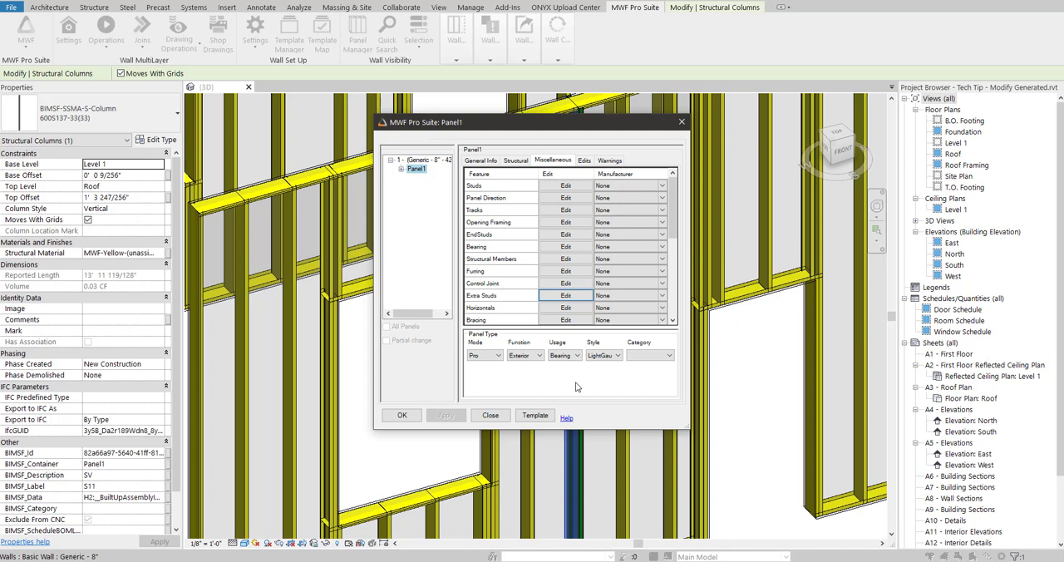
- Save Panel1's parameters as a template named Tech Tip in the Default folder and close the template manager
left_click(533, 418)
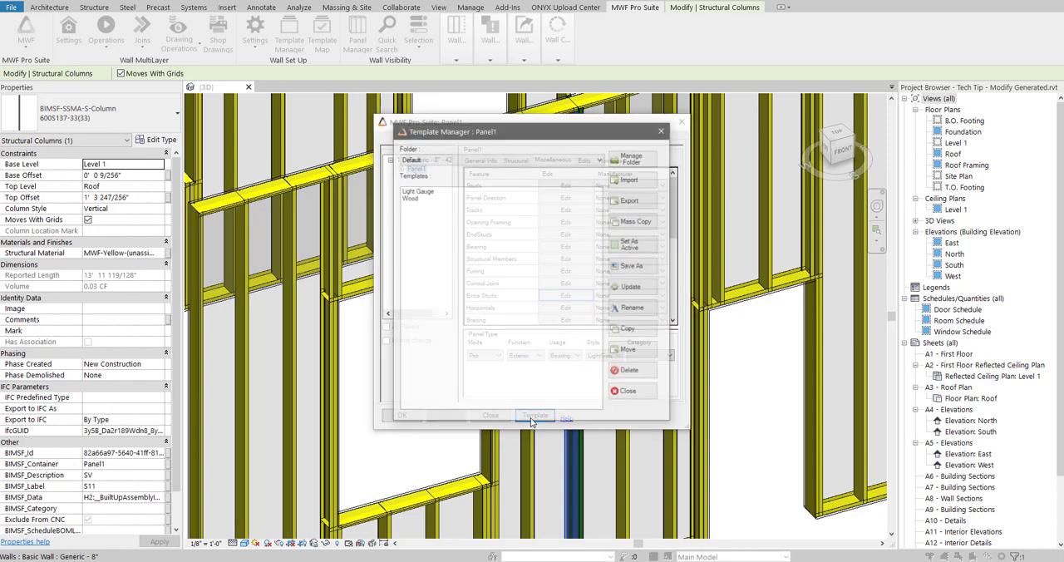
left_click(636, 270)
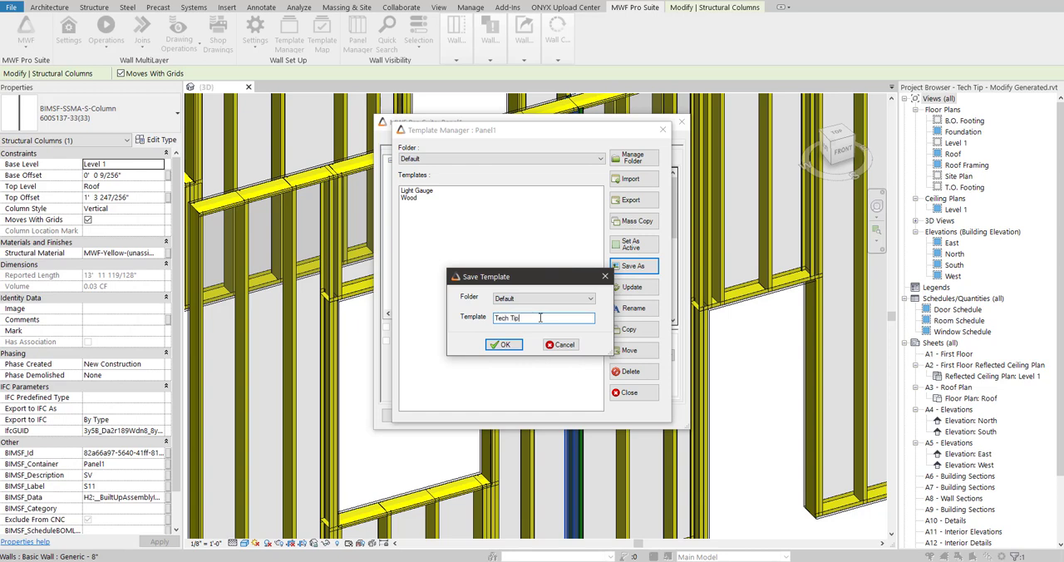
left_click(501, 344)
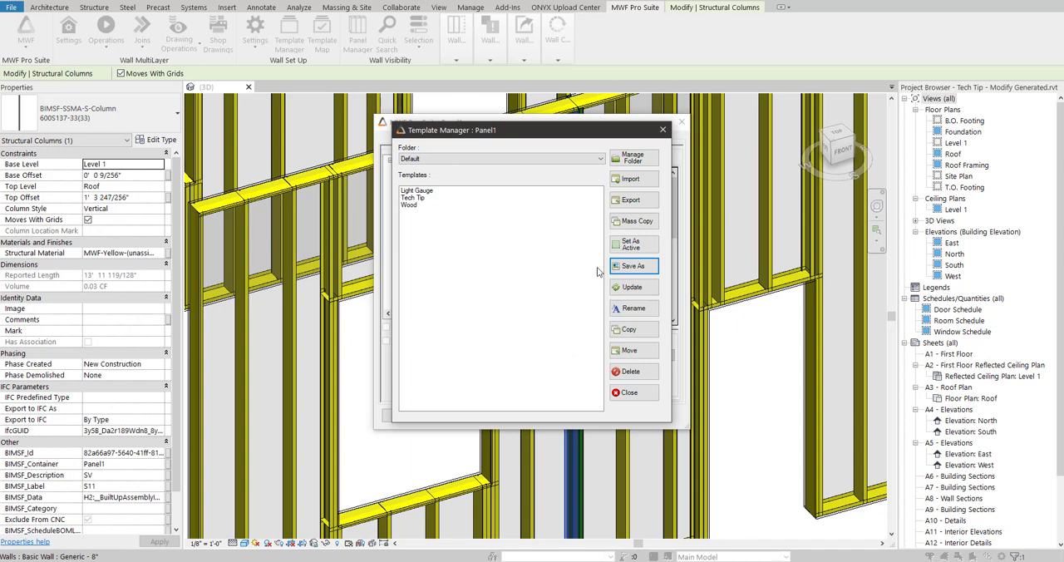
left_click(421, 199)
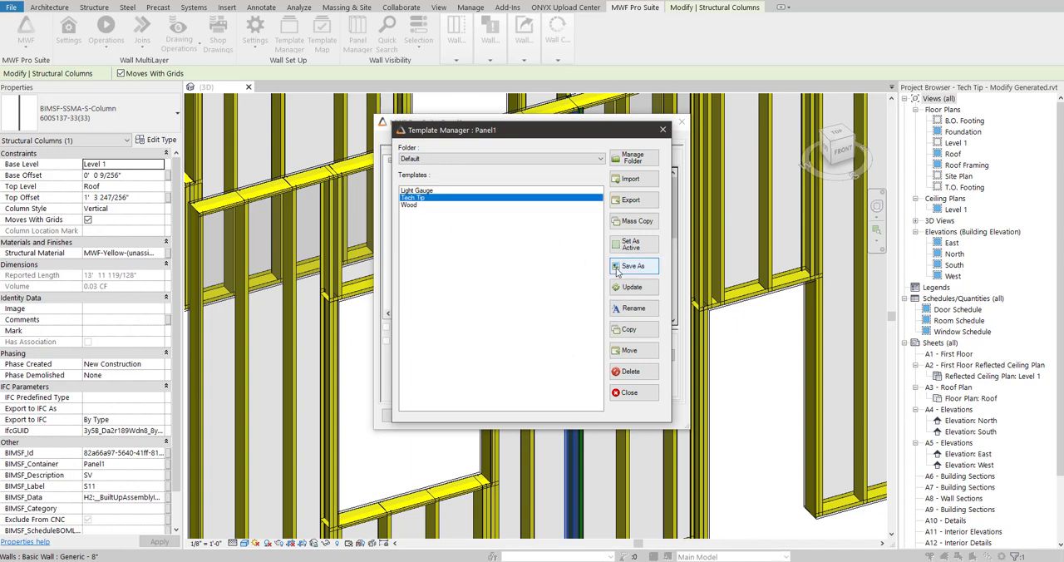
left_click(634, 394)
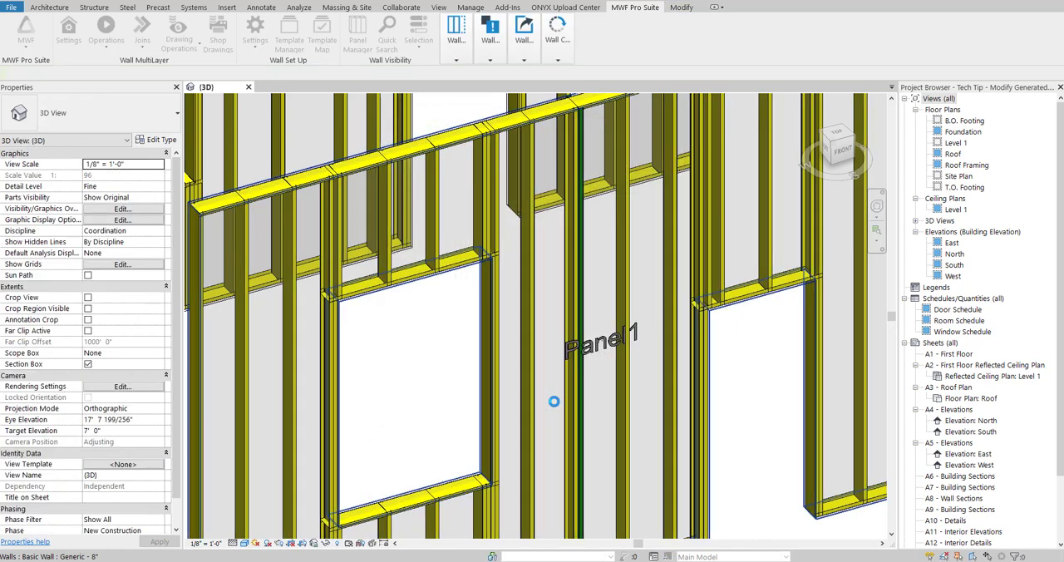
- Select the 600S137-33(33) stud S5 between the two openings in Panel2 and open that panel's wall properties
scroll(672, 413, "down", 4)
scroll(673, 412, "down", 2)
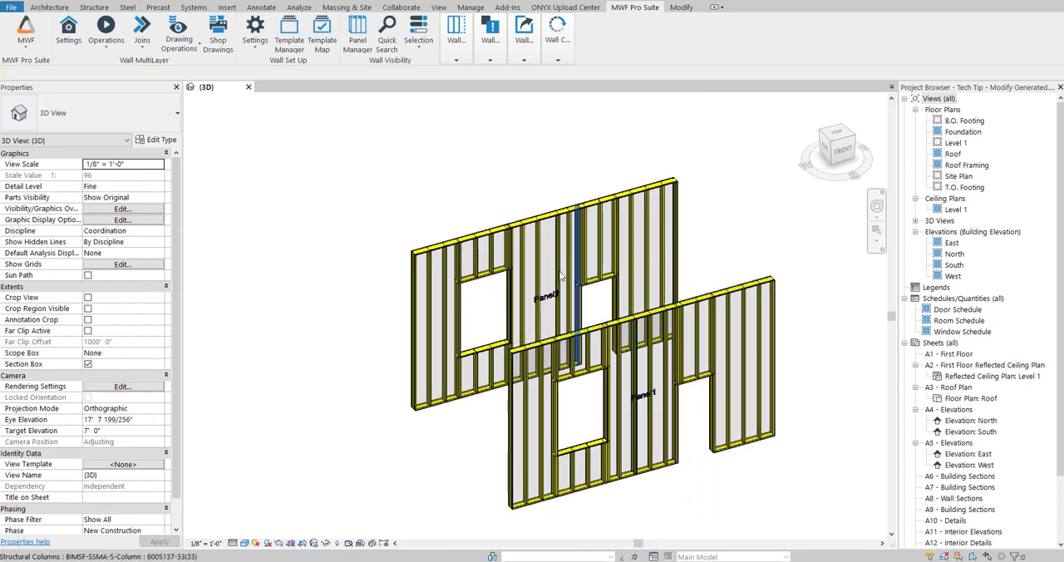
scroll(556, 292, "up", 4)
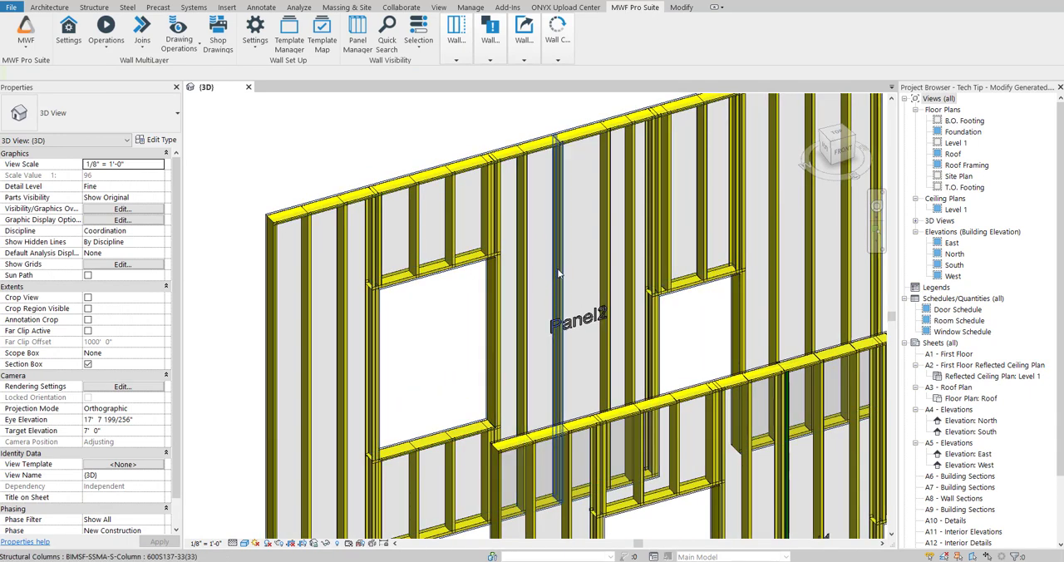
left_click(559, 274)
middle_click_drag(782, 303, 718, 309)
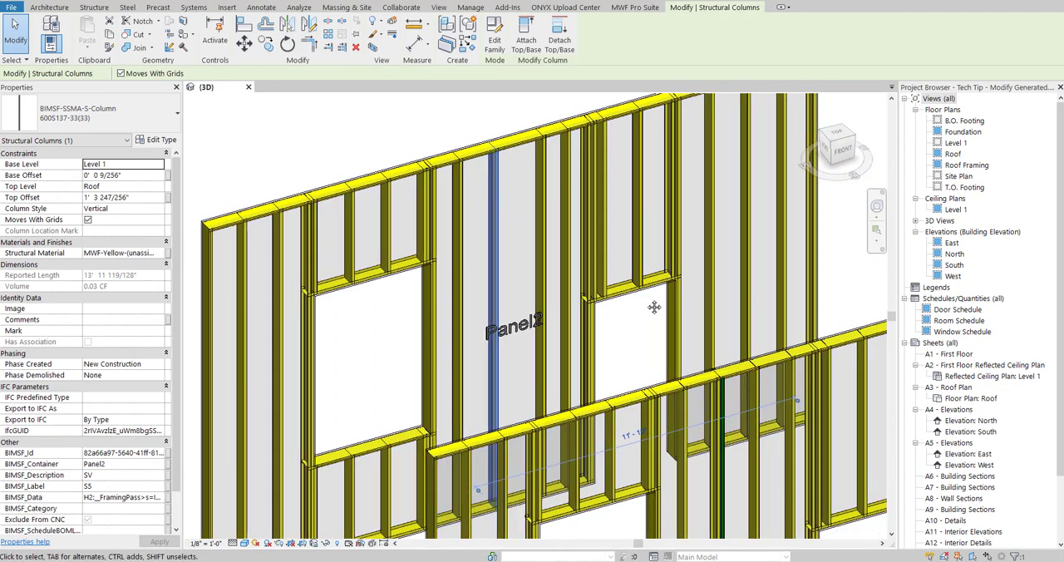
middle_click_drag(654, 291, 574, 279, "shift")
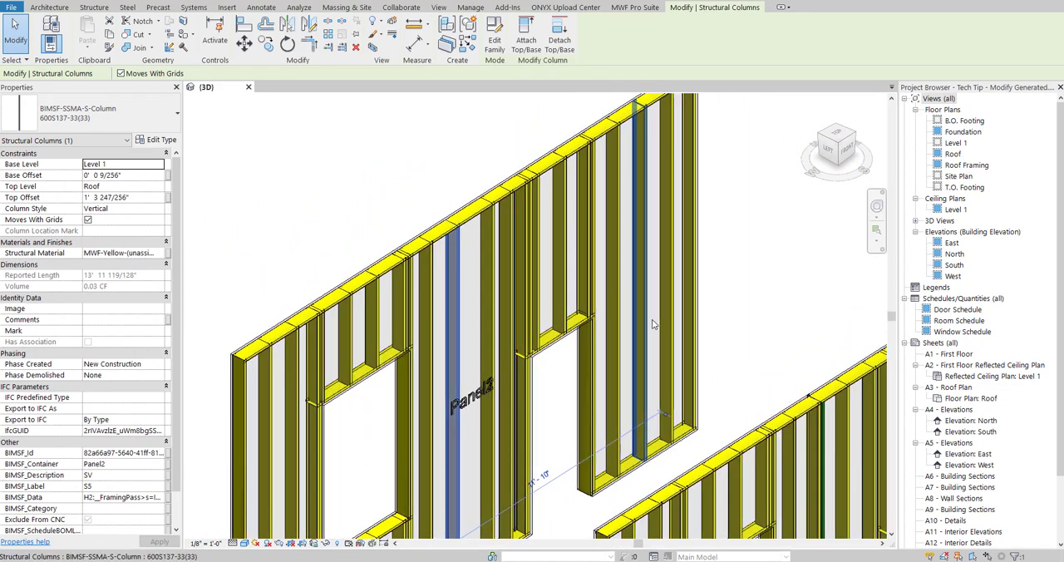
left_click(637, 9)
left_click(455, 41)
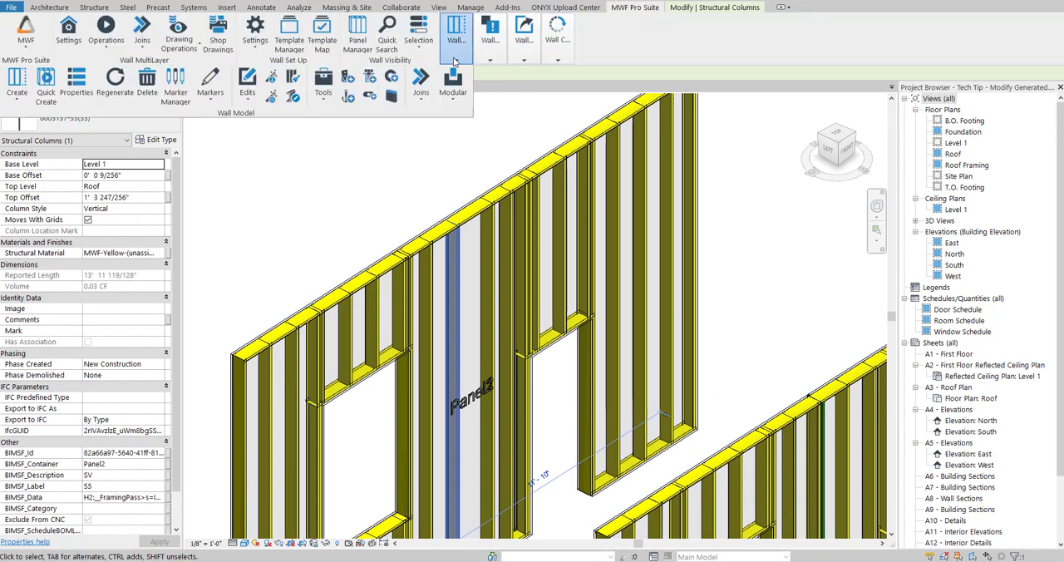
left_click(76, 83)
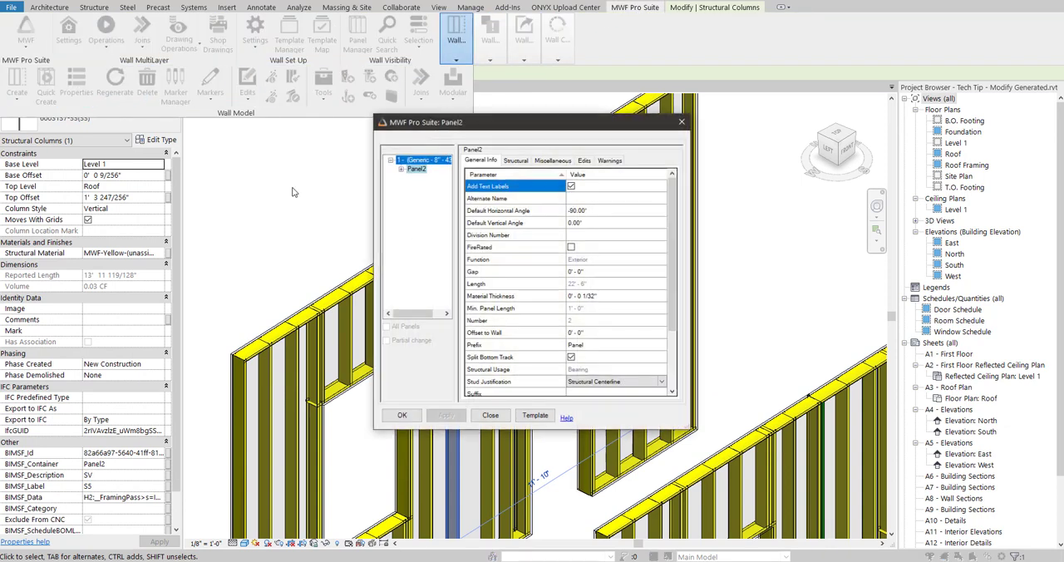
- Set the Tech Tip template from the Default folder as active for Panel2, apply it, and inspect the panel's stud pair
left_click(535, 415)
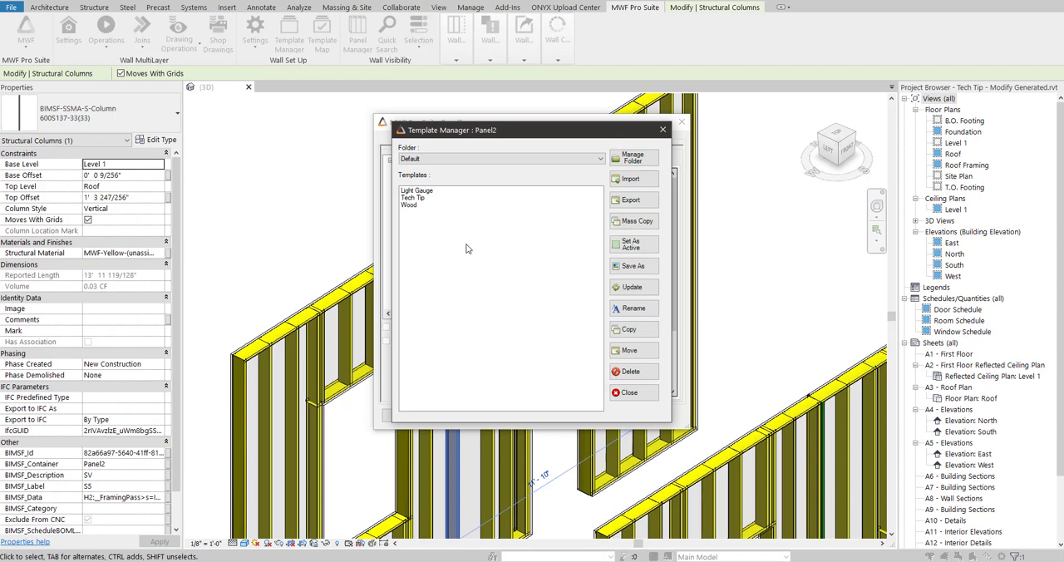
left_click(413, 198)
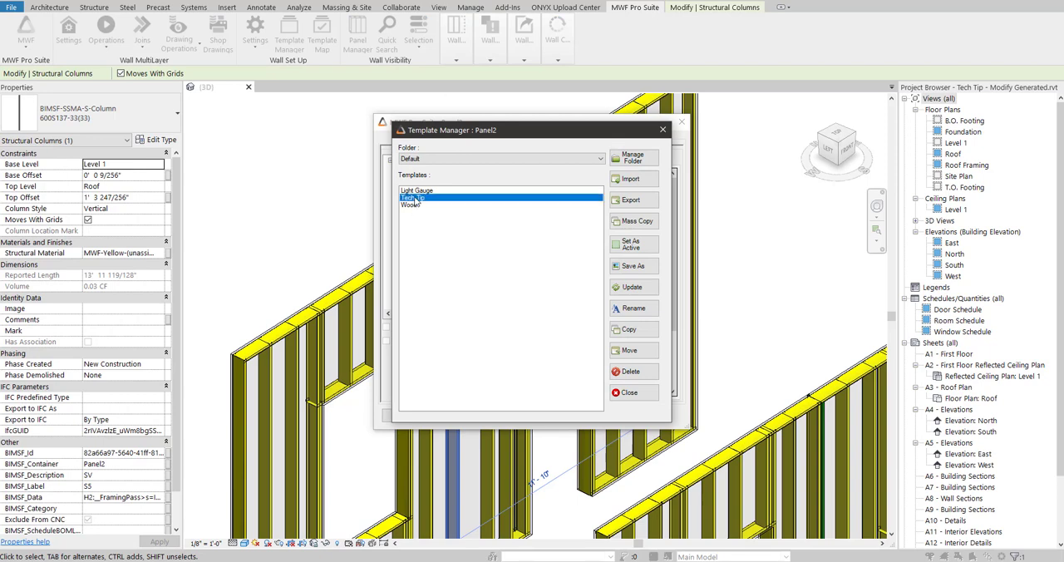
left_click(632, 243)
left_click(630, 393)
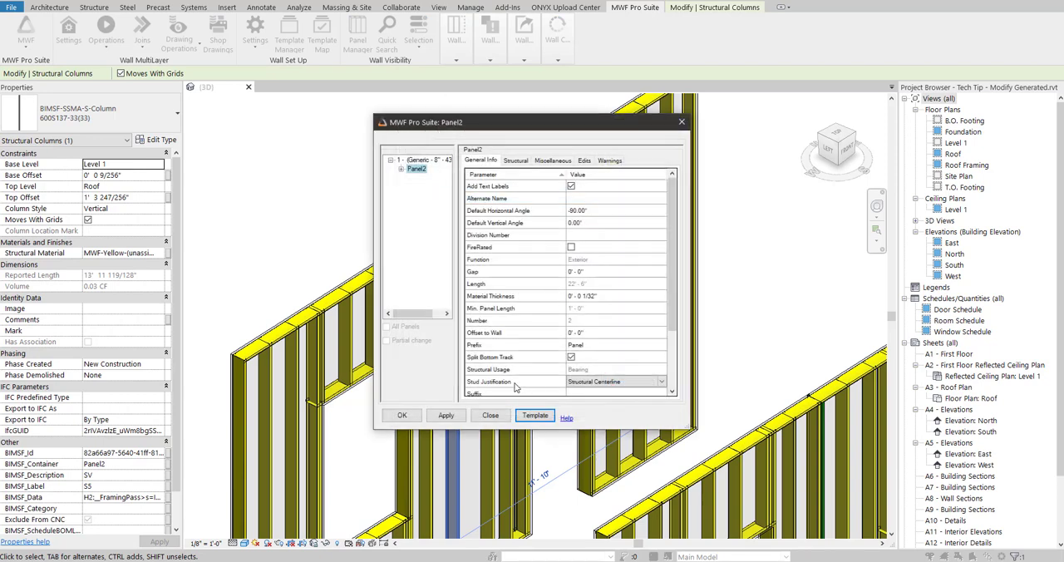
left_click(393, 417)
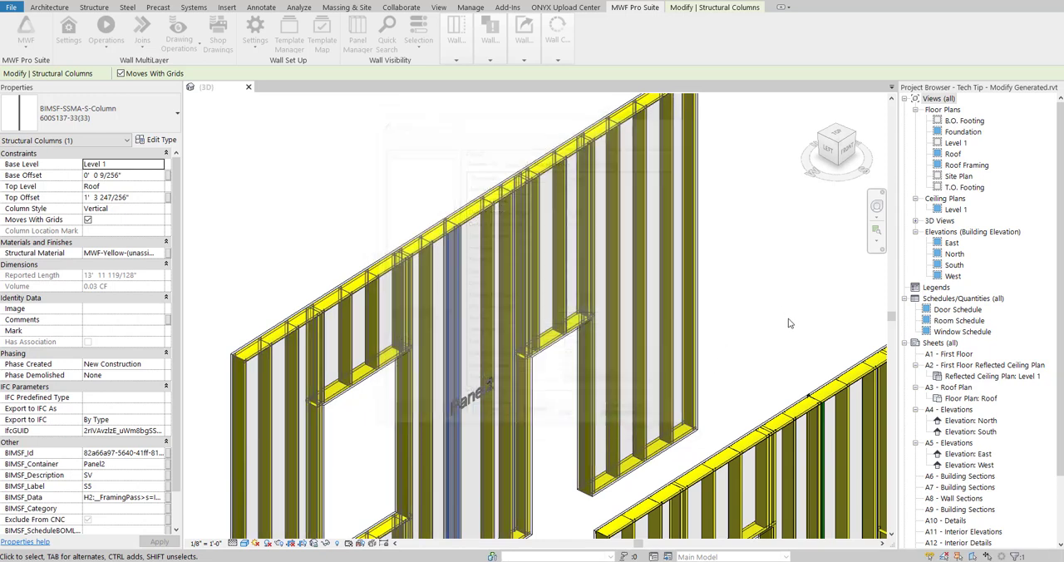
scroll(458, 319, "down", 2)
scroll(473, 306, "up", 5)
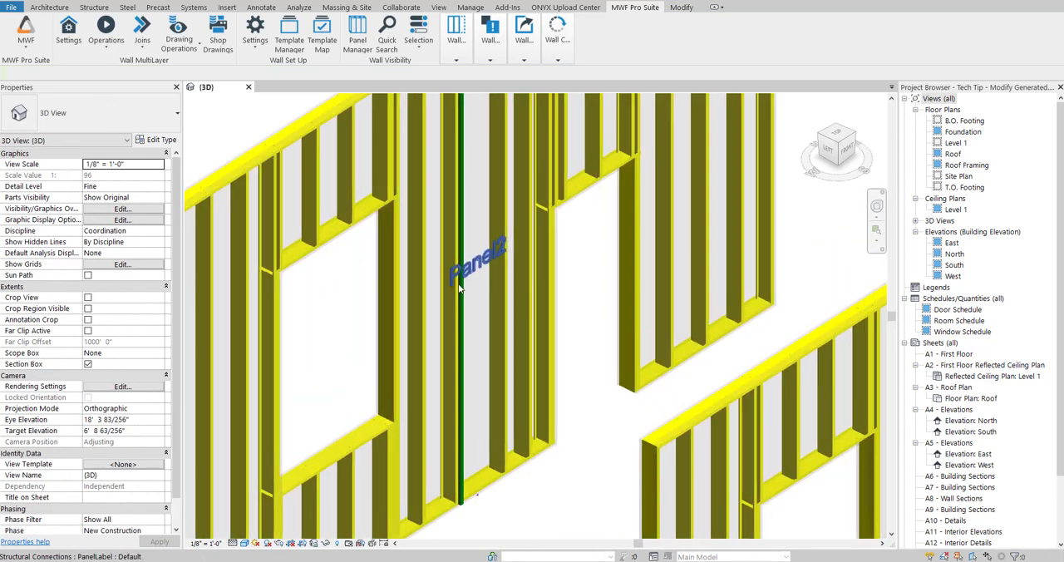
scroll(474, 306, "down", 5)
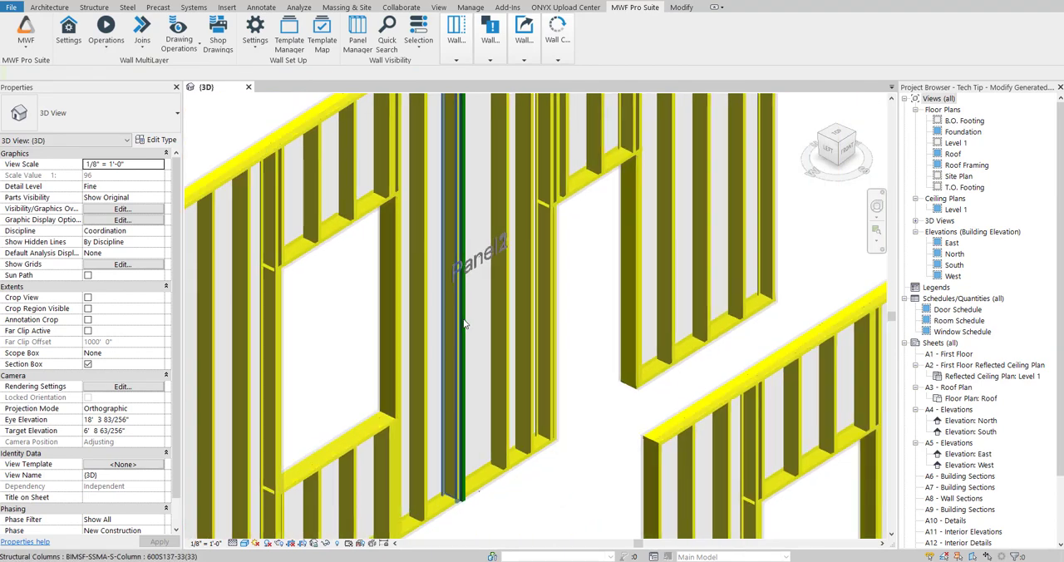
middle_click_drag(641, 284, 782, 275, "shift")
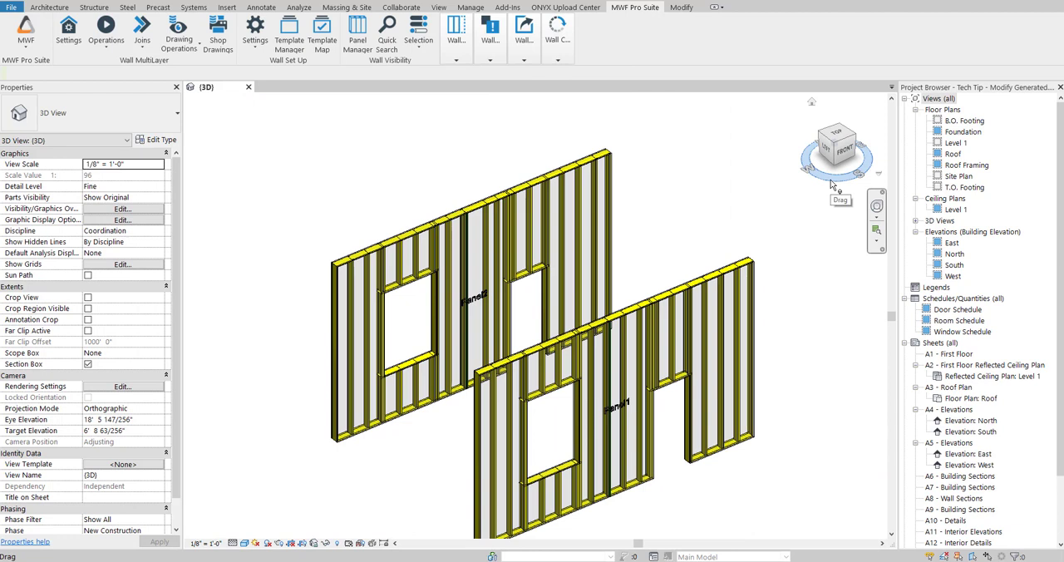